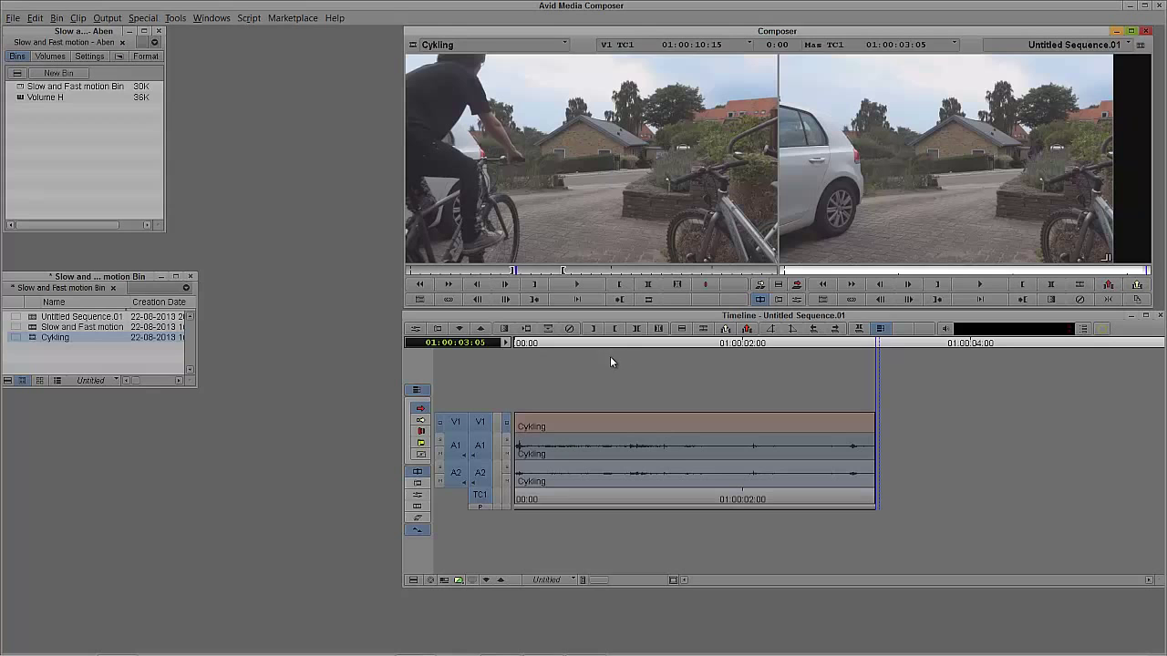
- Return the sequence to its start and apply the Timewarp effect from the Timewarp category to the Cykling clip on V1
{"action": "left_click_drag", "start_coordinate": [587, 348], "coordinate": [479, 344]}
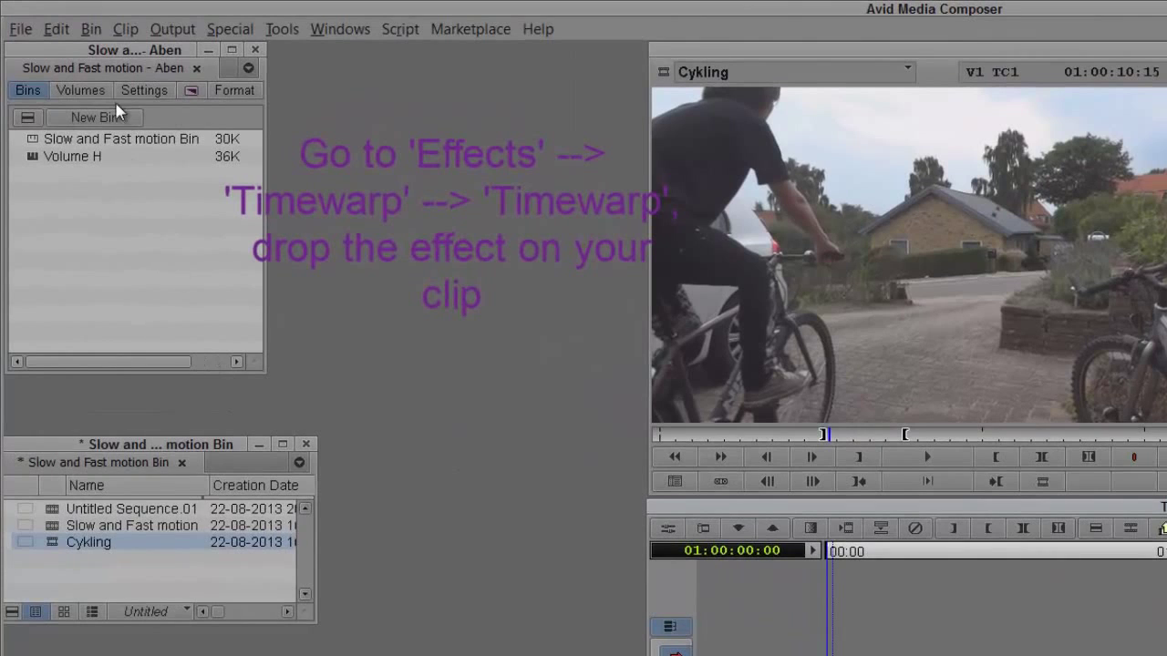
{"action": "left_click", "coordinate": [192, 91]}
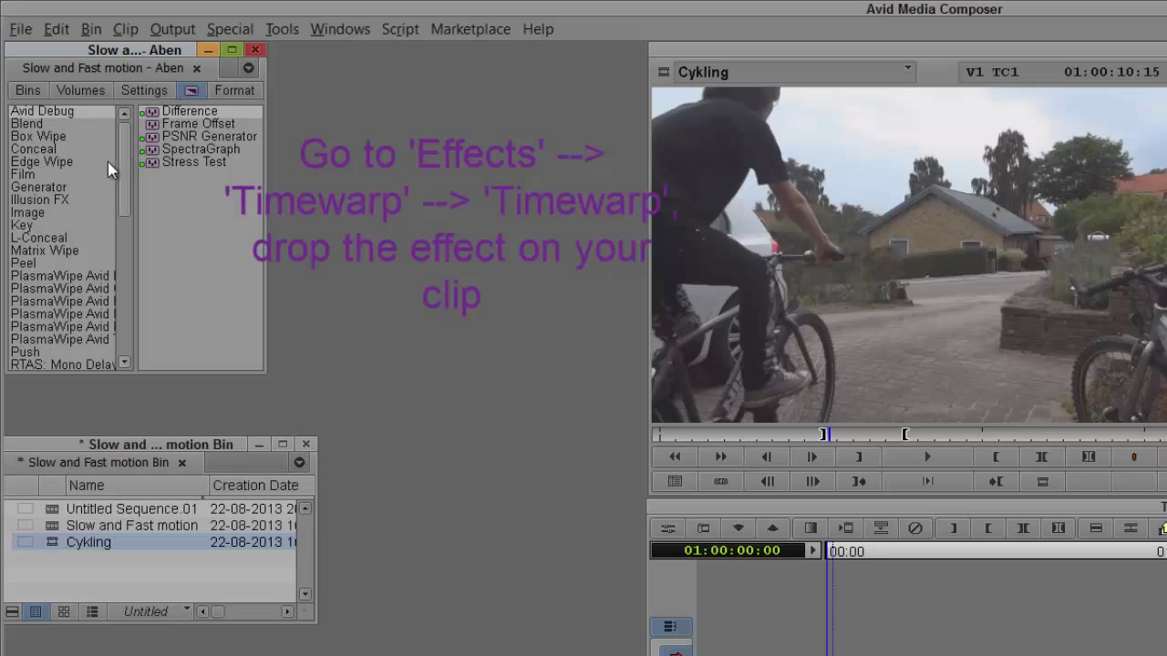
{"action": "left_click_drag", "start_coordinate": [121, 150], "coordinate": [116, 310]}
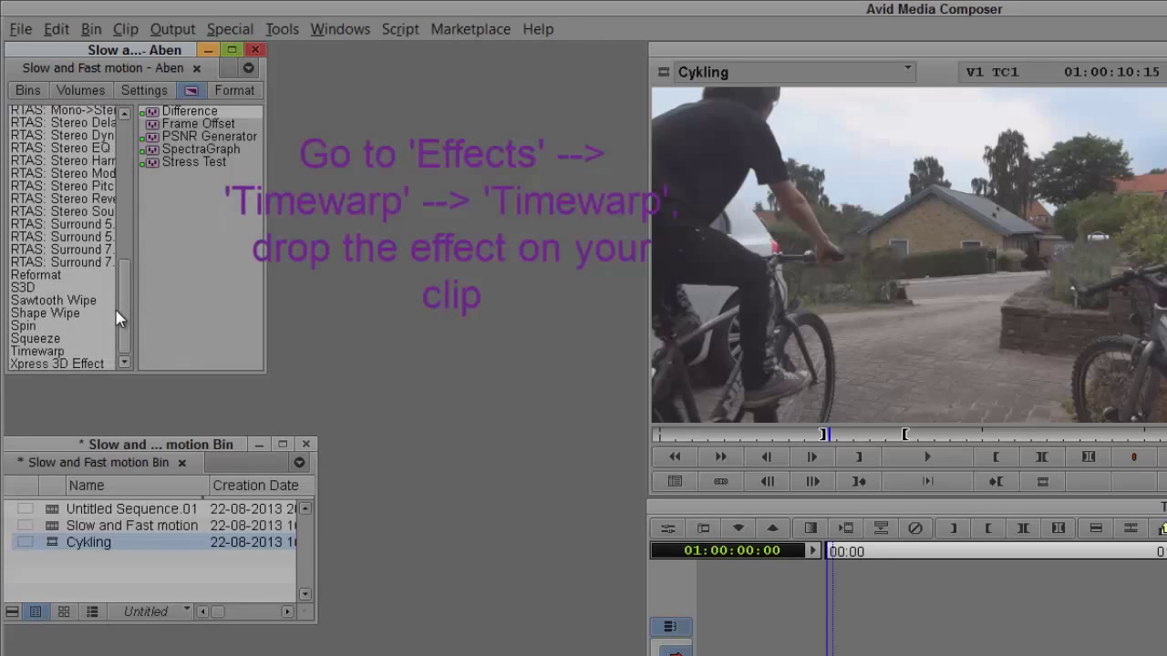
{"action": "left_click", "coordinate": [59, 354]}
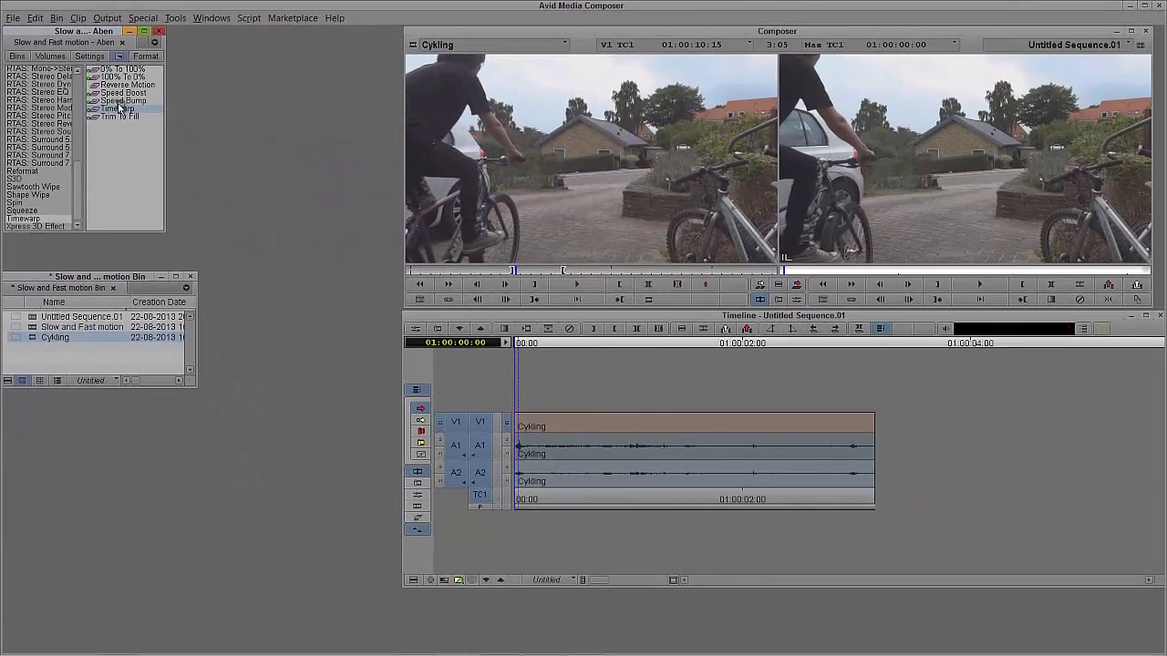
{"action": "left_click", "coordinate": [237, 174]}
{"action": "left_click_drag", "start_coordinate": [572, 298], "coordinate": [619, 425]}
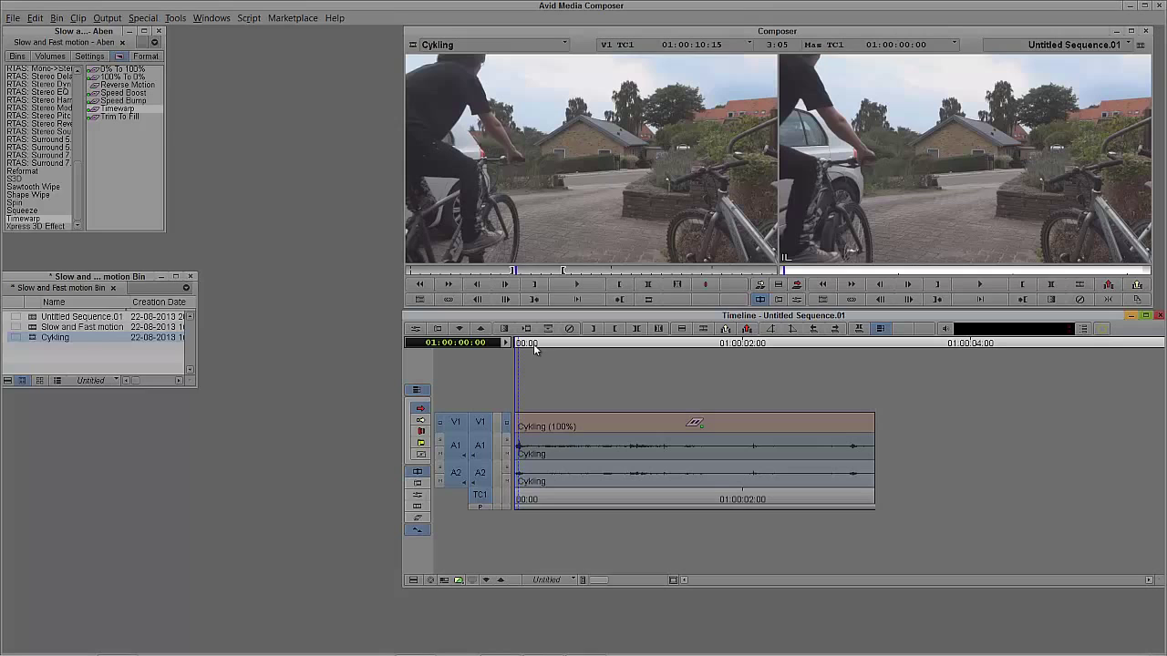
- Open the Cykling clip's Timewarp in the Motion Effect Editor, set its speed to 200%, and play the sequence
{"action": "left_click", "coordinate": [416, 329]}
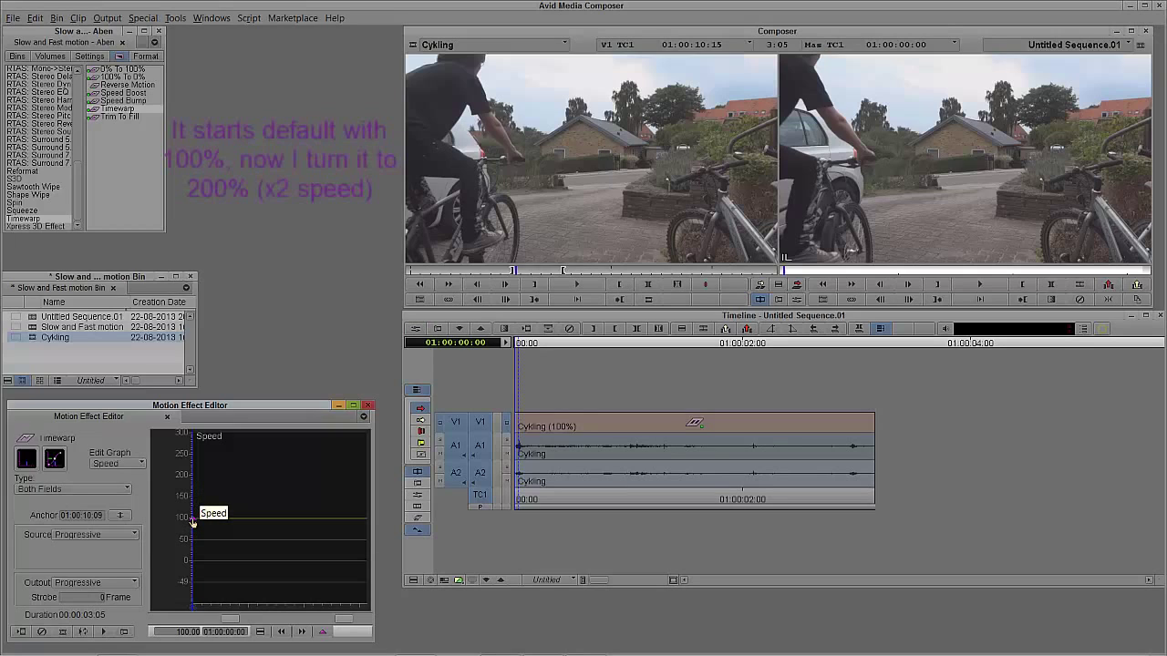
{"action": "left_click_drag", "start_coordinate": [193, 524], "coordinate": [189, 479]}
{"action": "left_click", "coordinate": [183, 627]}
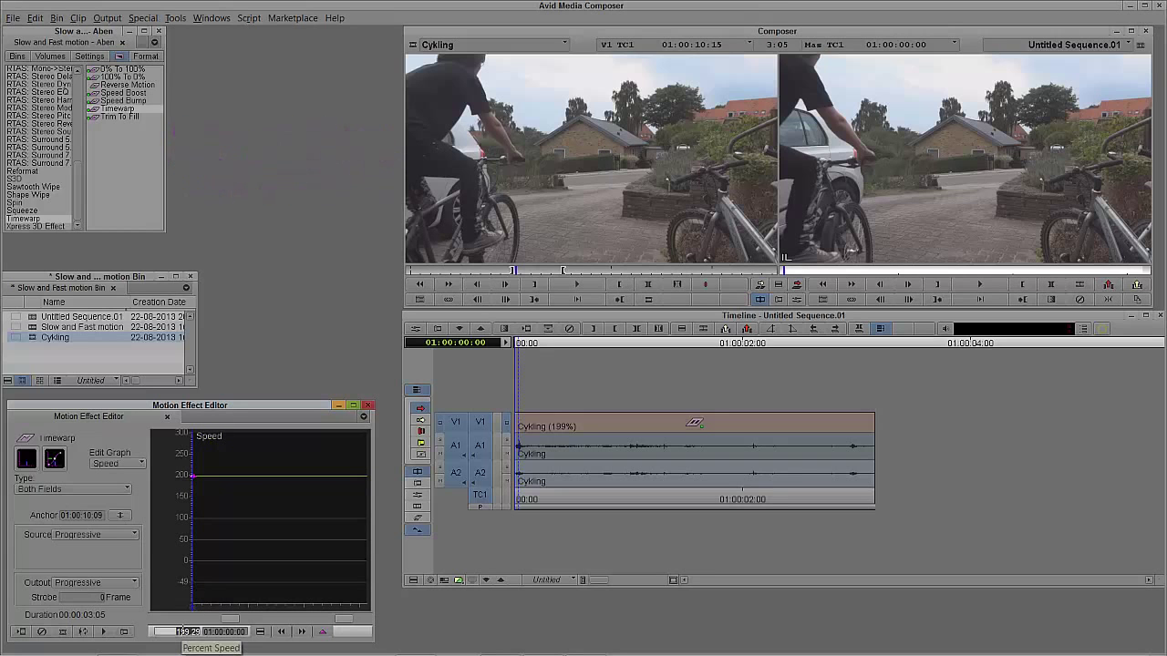
{"action": "type", "text": "200"}
{"action": "key", "text": "Return"}
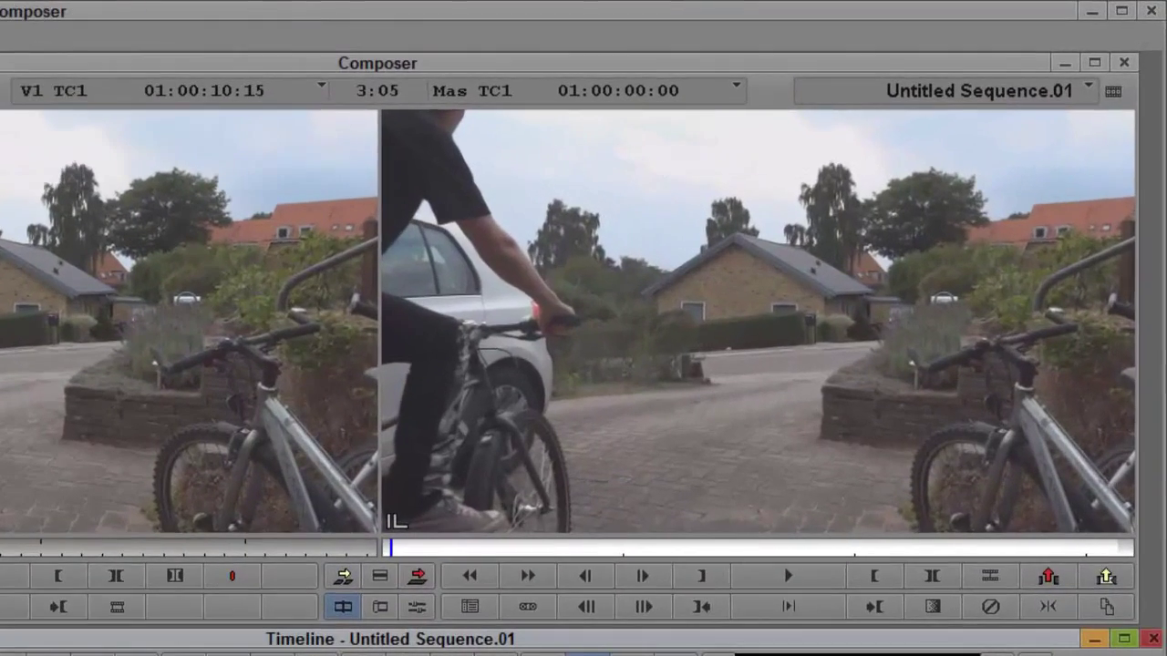
{"action": "key", "text": "space"}
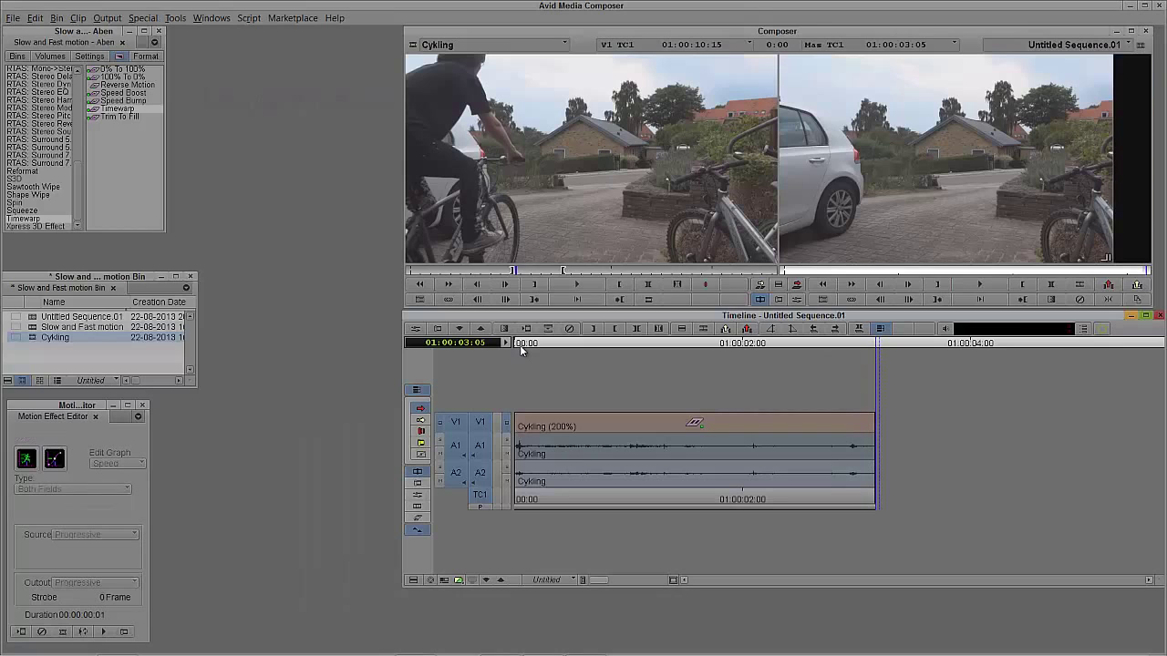
- Extend the speed graph's visible range, raise the Cykling clip's Timewarp speed to 400%, and play the sequence from the start
{"action": "left_click", "coordinate": [519, 346]}
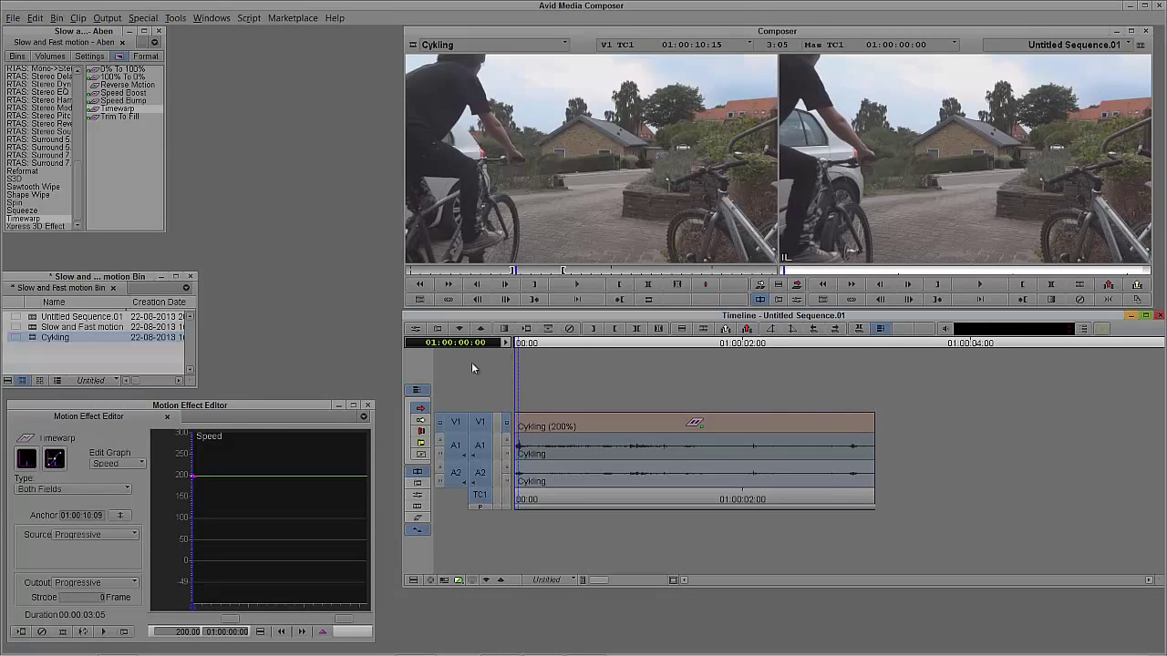
{"action": "left_click_drag", "start_coordinate": [235, 621], "coordinate": [225, 622]}
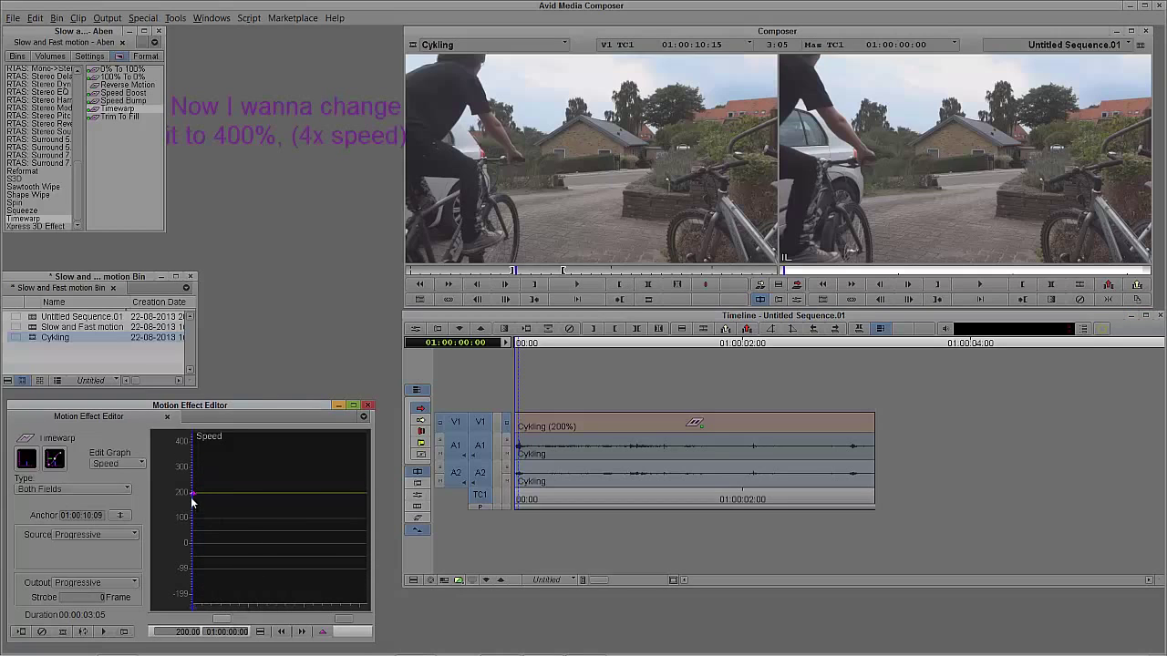
{"action": "left_click_drag", "start_coordinate": [191, 495], "coordinate": [194, 447]}
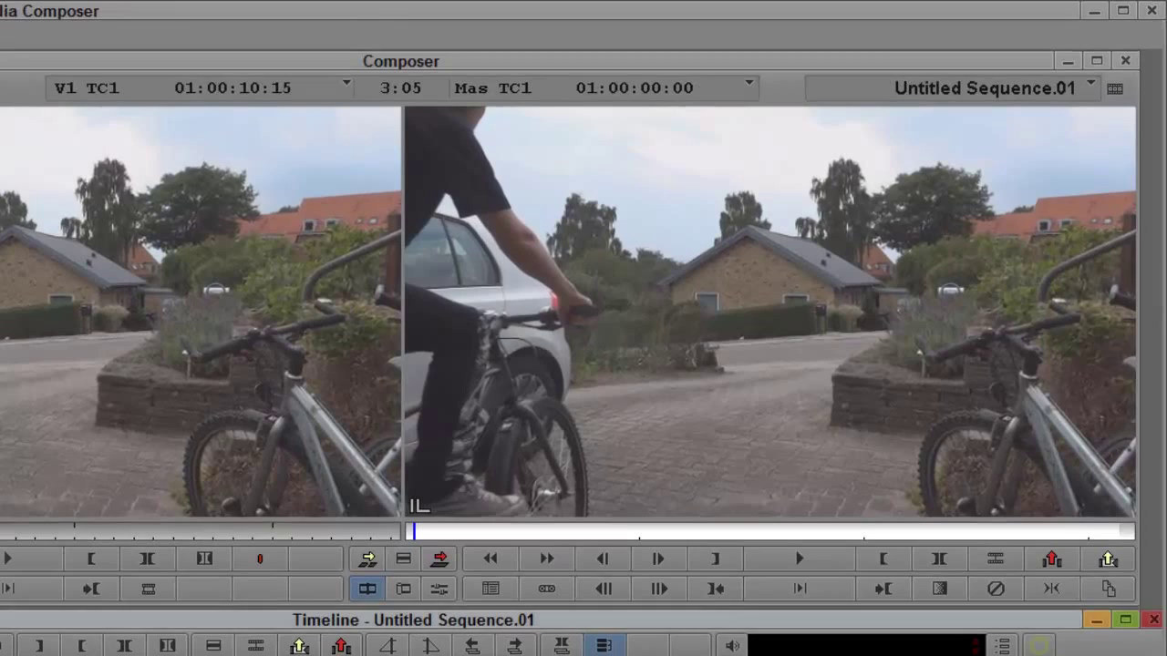
{"action": "key", "text": "space"}
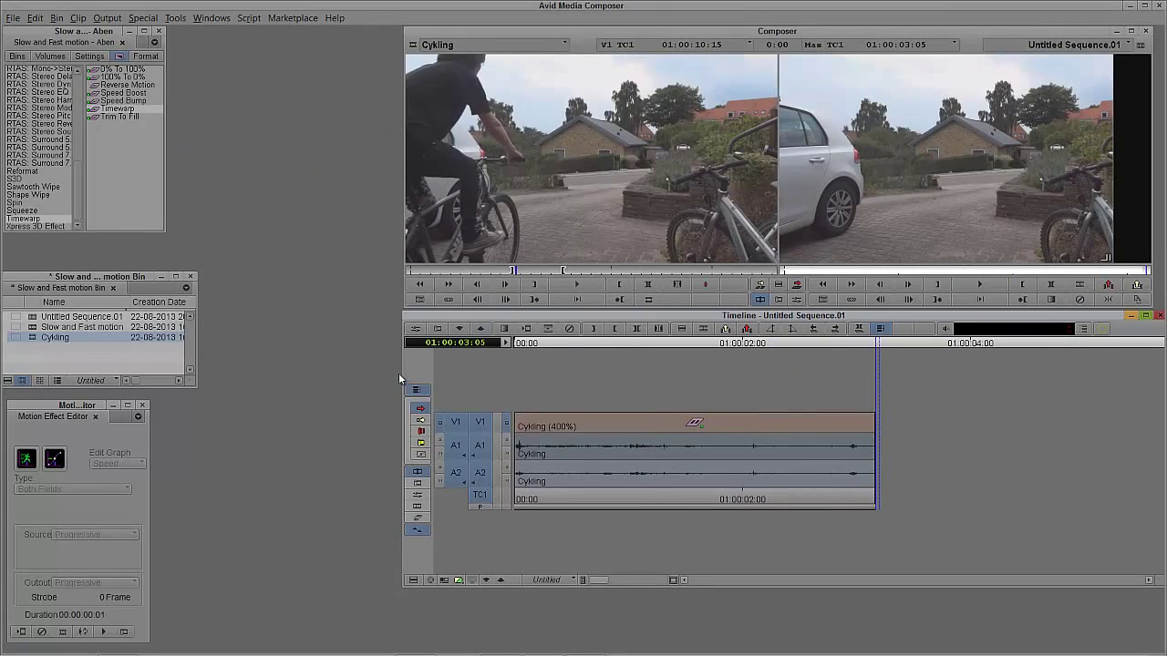
- Lower the Cykling clip's Timewarp speed to 0% in the speed graph and play the sequence from the start
{"action": "left_click", "coordinate": [517, 344]}
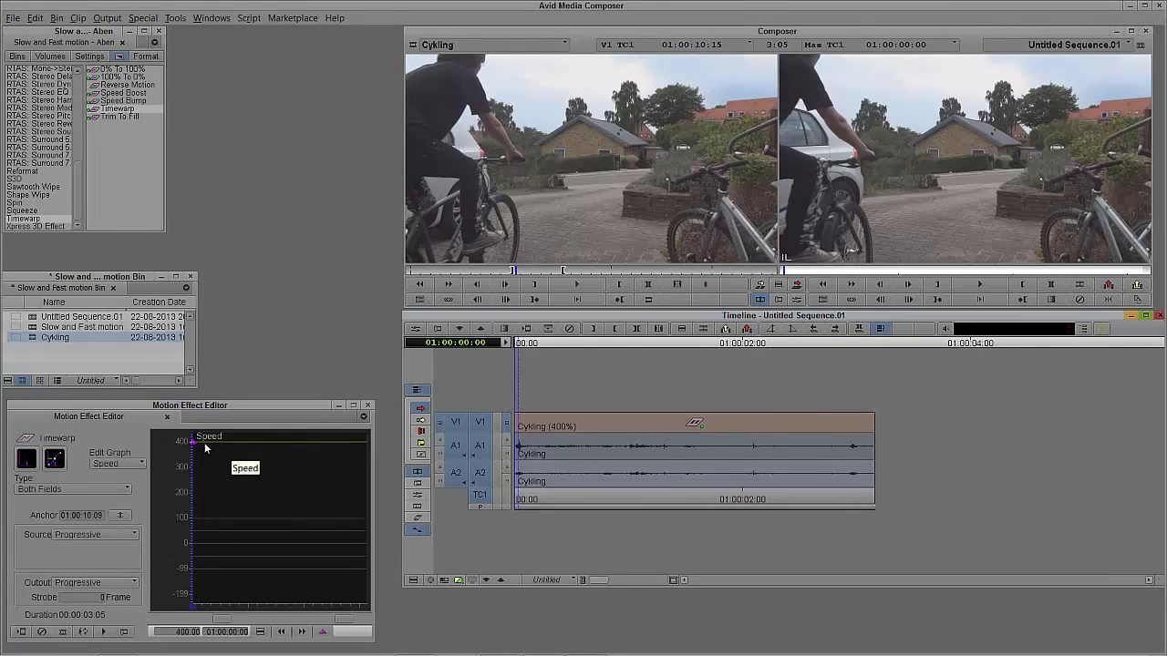
{"action": "left_click_drag", "start_coordinate": [194, 444], "coordinate": [193, 547]}
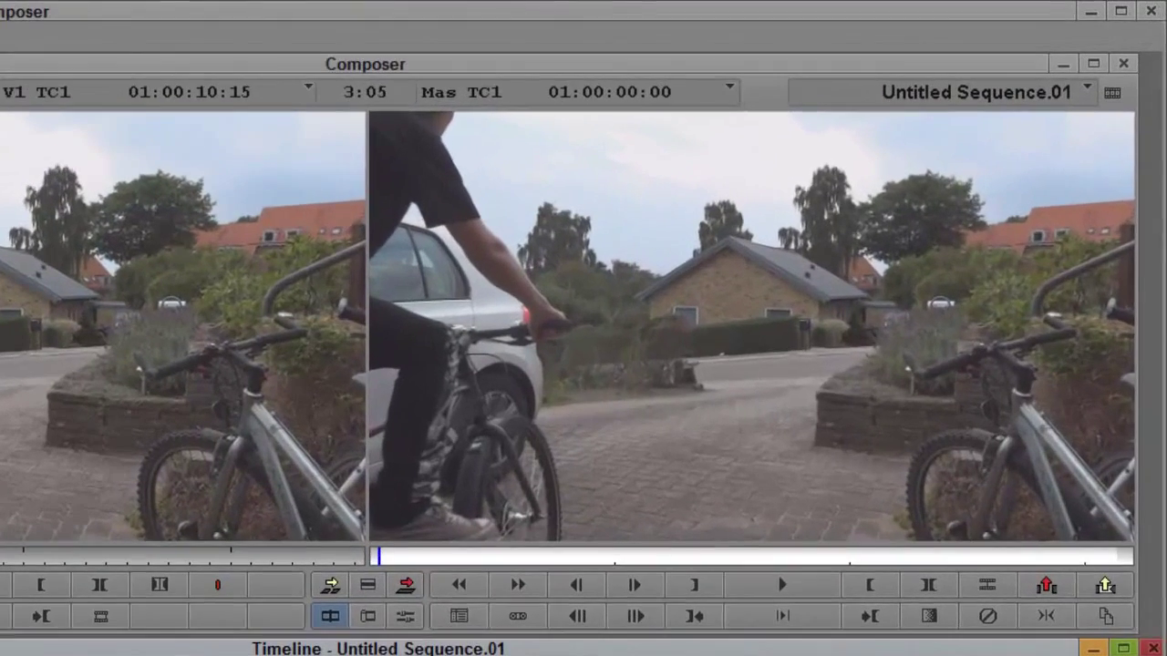
{"action": "key", "text": "space"}
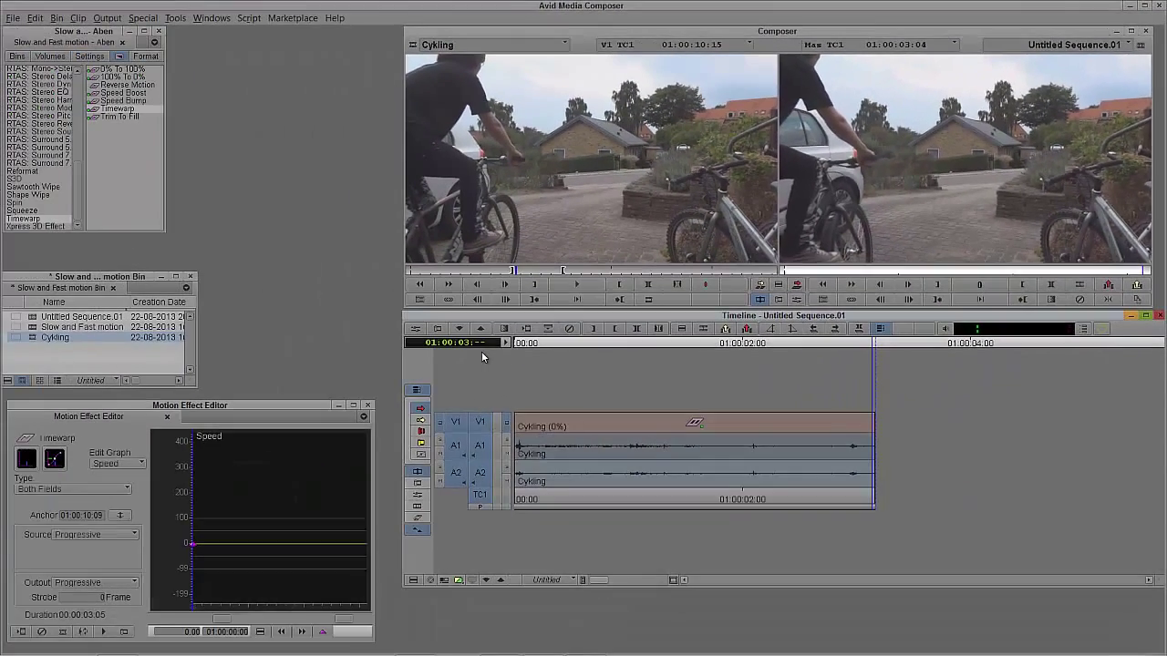
- Set the Cykling clip's Timewarp speed to -100% for reverse motion and play the sequence from the start
{"action": "left_click", "coordinate": [506, 355]}
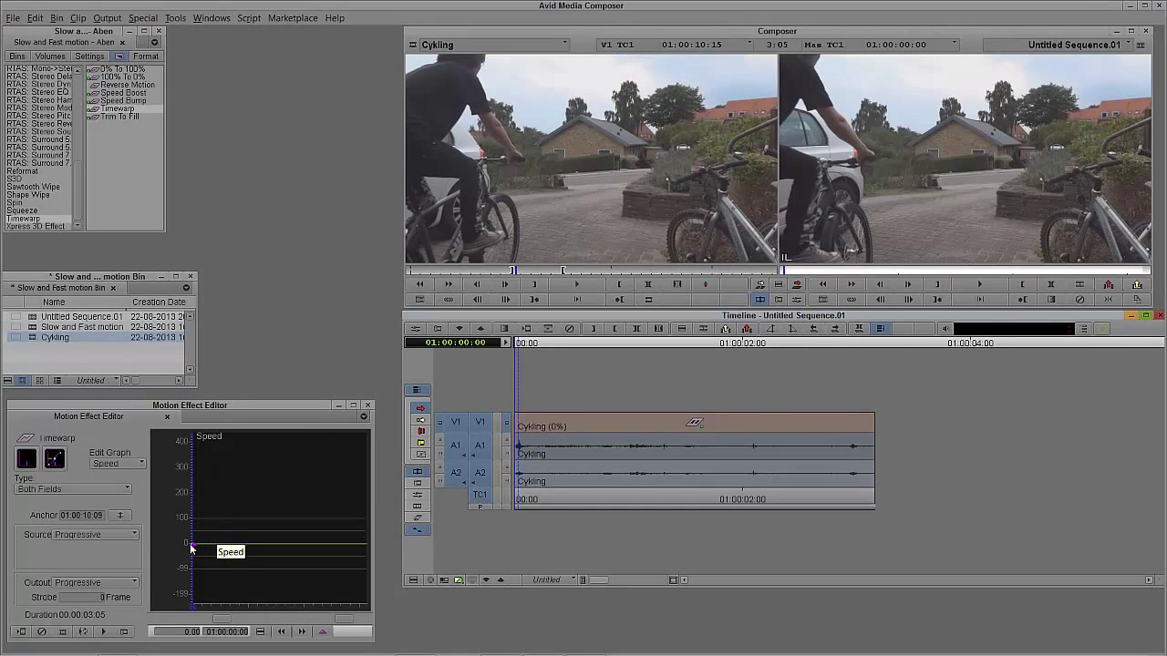
{"action": "left_click_drag", "start_coordinate": [192, 547], "coordinate": [194, 573]}
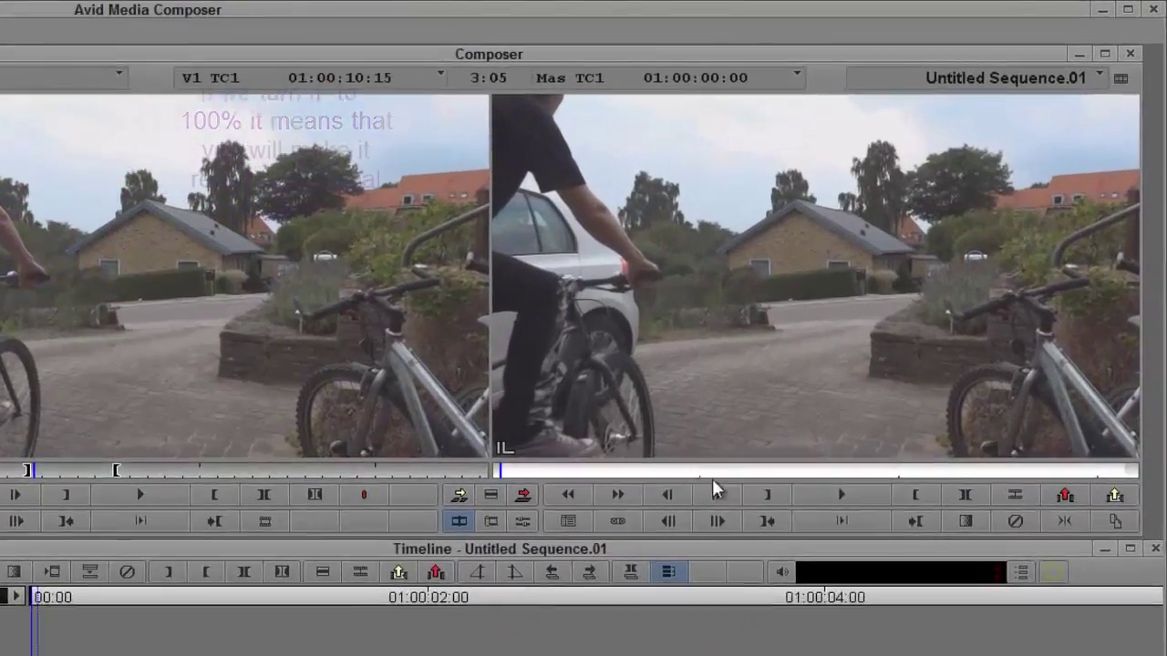
{"action": "left_click", "coordinate": [820, 496]}
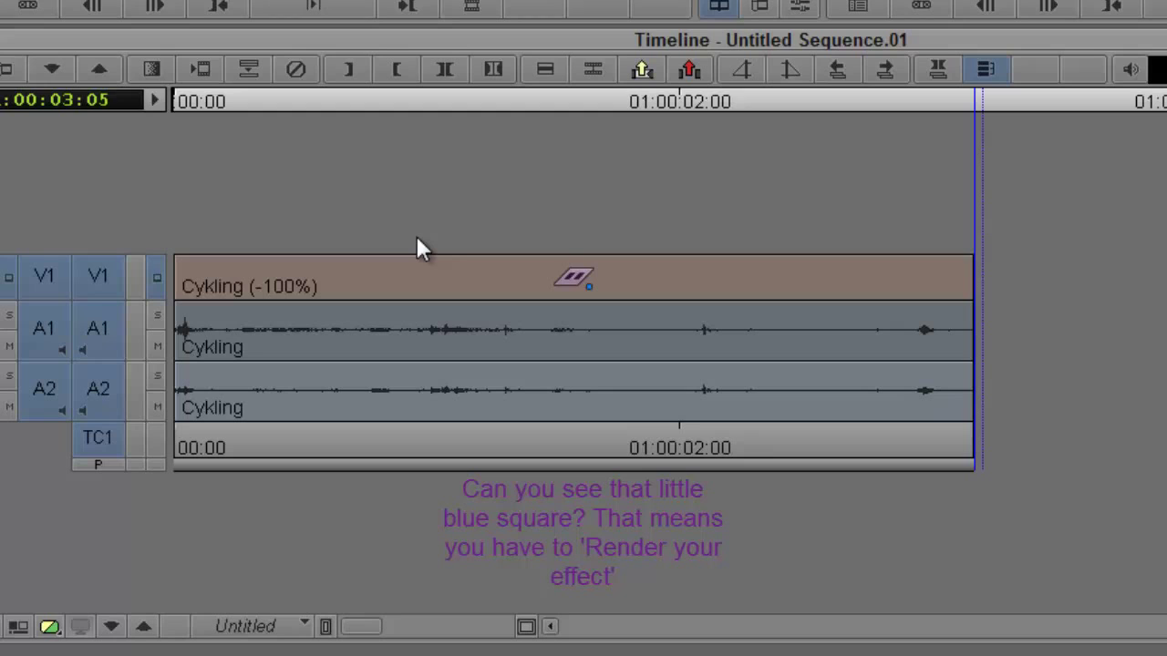
- Place the playhead within the Cykling clip, render its reverse Timewarp effect, and play the sequence from the start
{"action": "left_click", "coordinate": [201, 76]}
{"action": "left_click", "coordinate": [322, 119]}
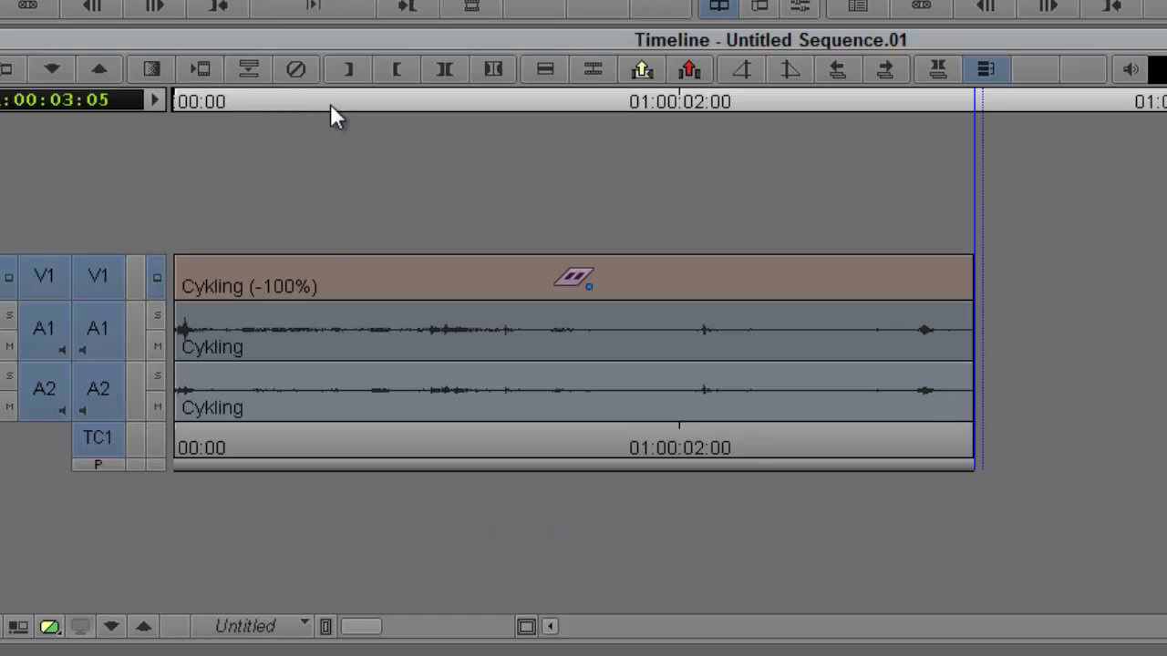
{"action": "left_click", "coordinate": [329, 101]}
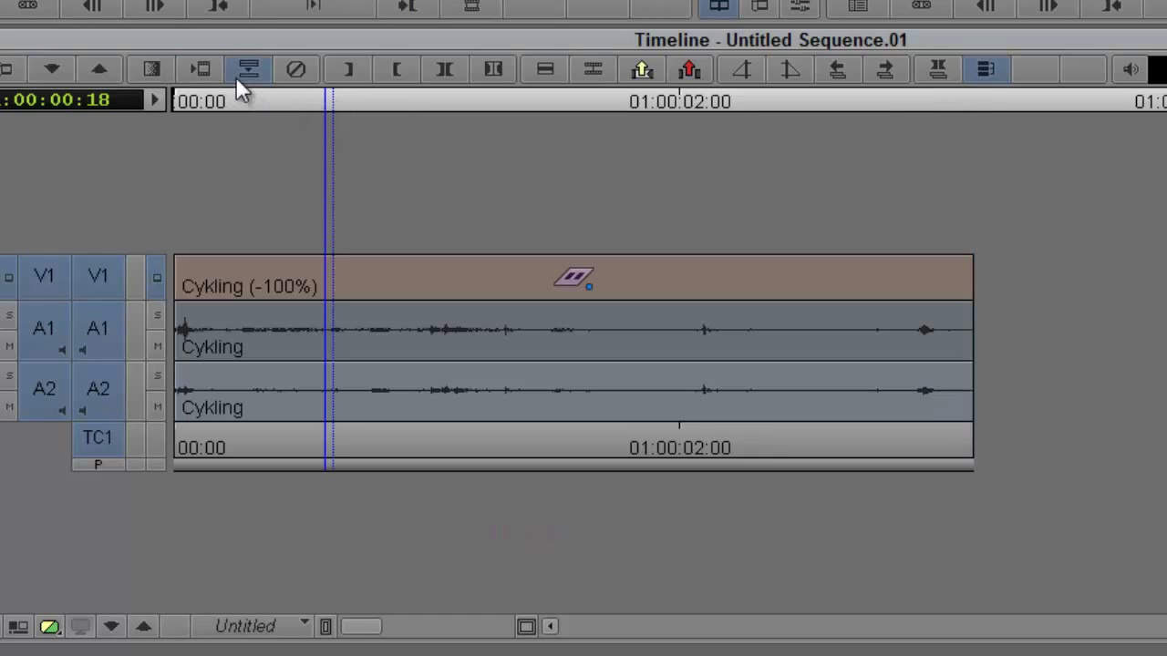
{"action": "left_click", "coordinate": [195, 71]}
{"action": "left_click", "coordinate": [335, 125]}
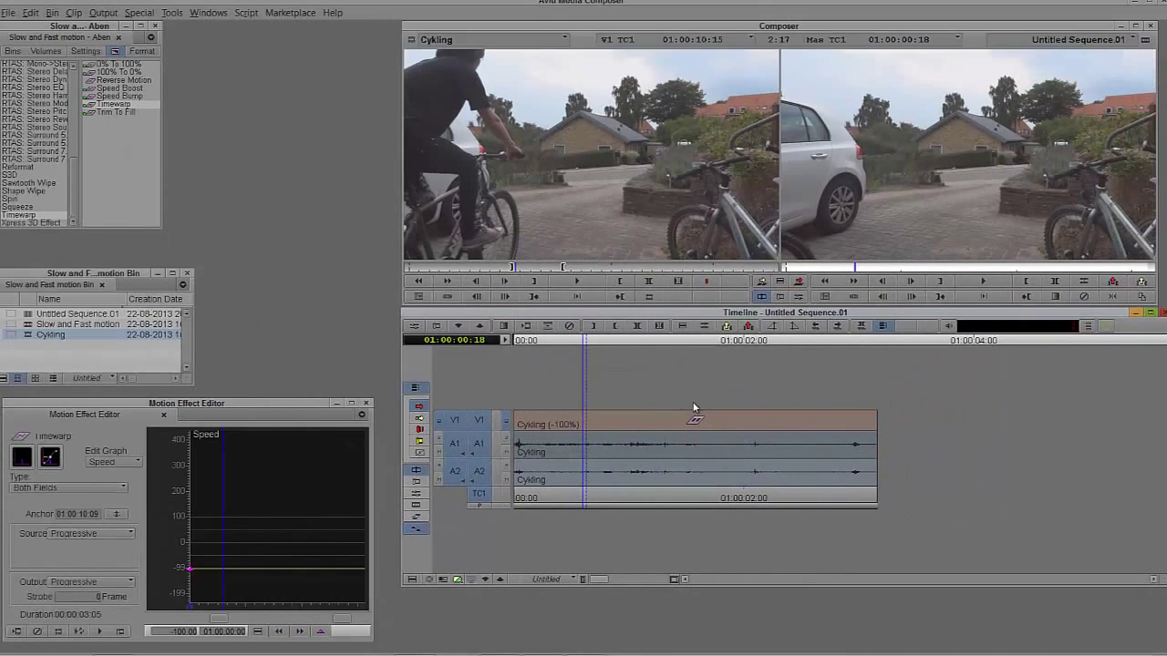
{"action": "left_click_drag", "start_coordinate": [561, 347], "coordinate": [507, 350]}
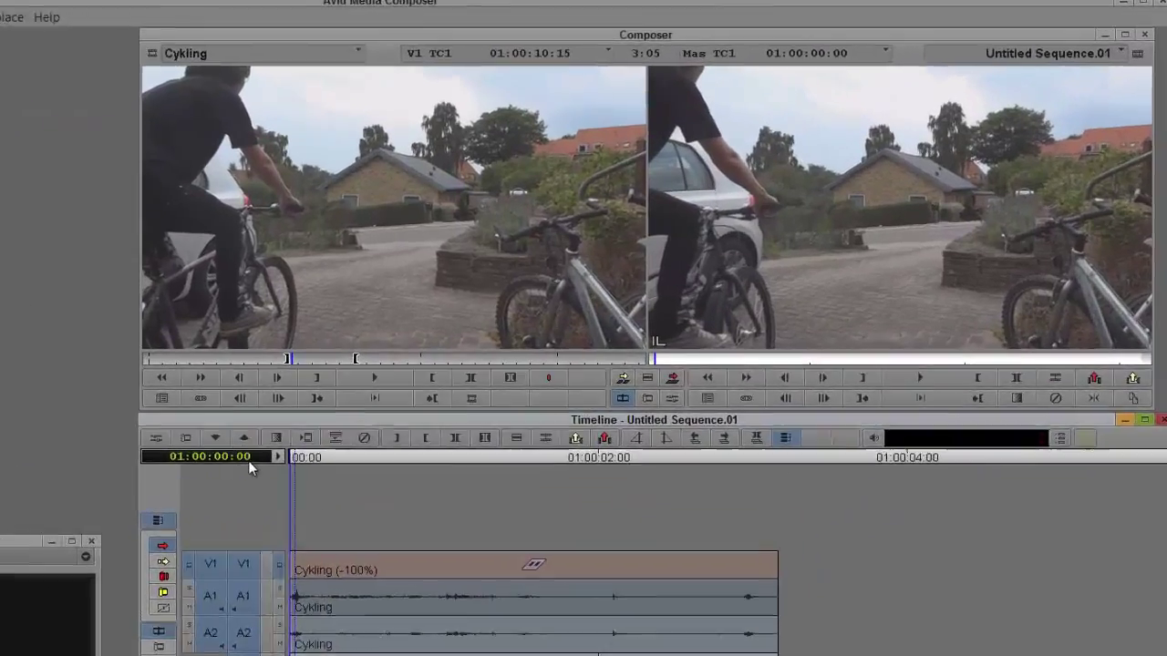
{"action": "key", "text": "space"}
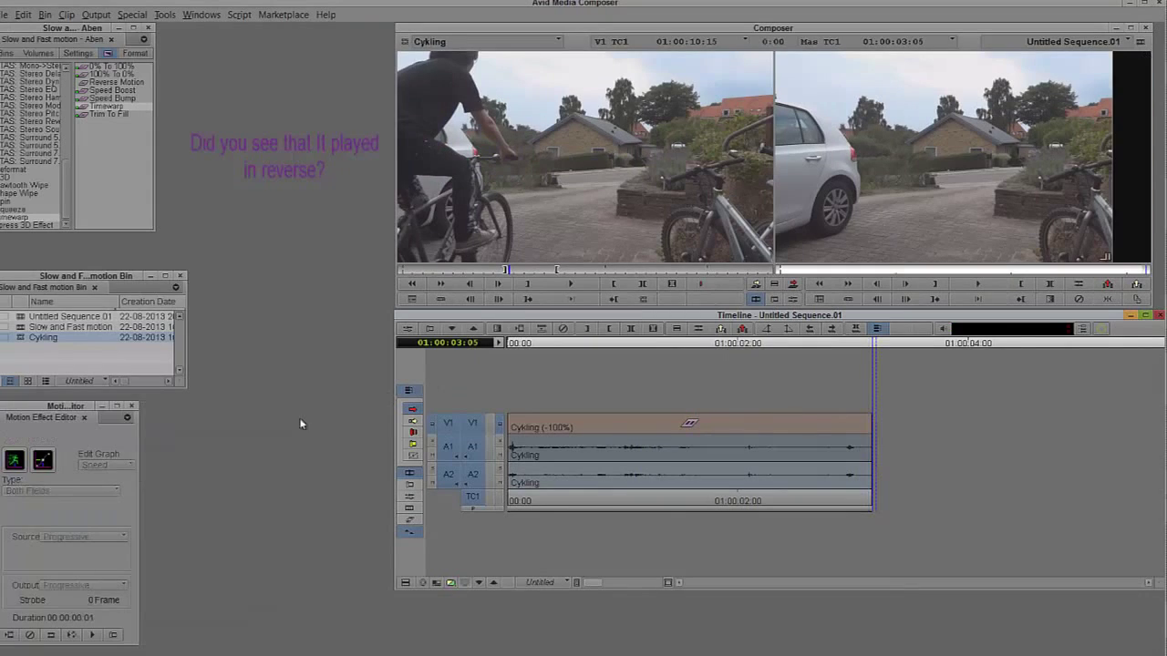
- Set the Timewarp speed keyframe at the start of the Cykling clip back to 100%
{"action": "left_click", "coordinate": [520, 348]}
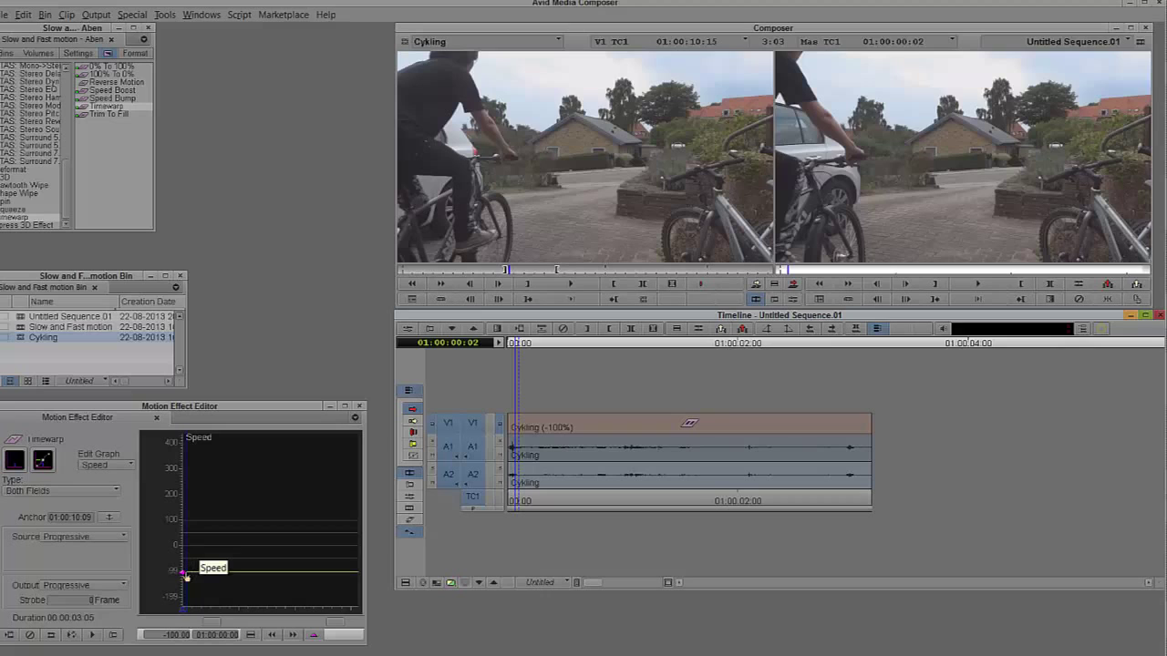
{"action": "left_click_drag", "start_coordinate": [185, 574], "coordinate": [182, 524]}
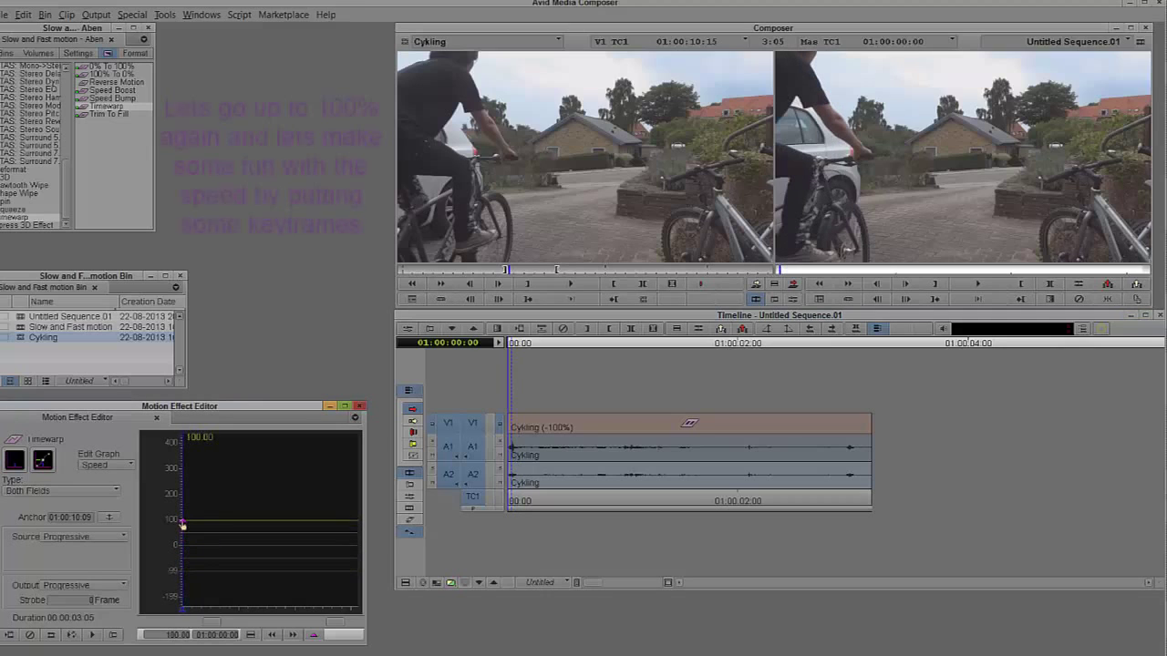
{"action": "left_click", "coordinate": [315, 635]}
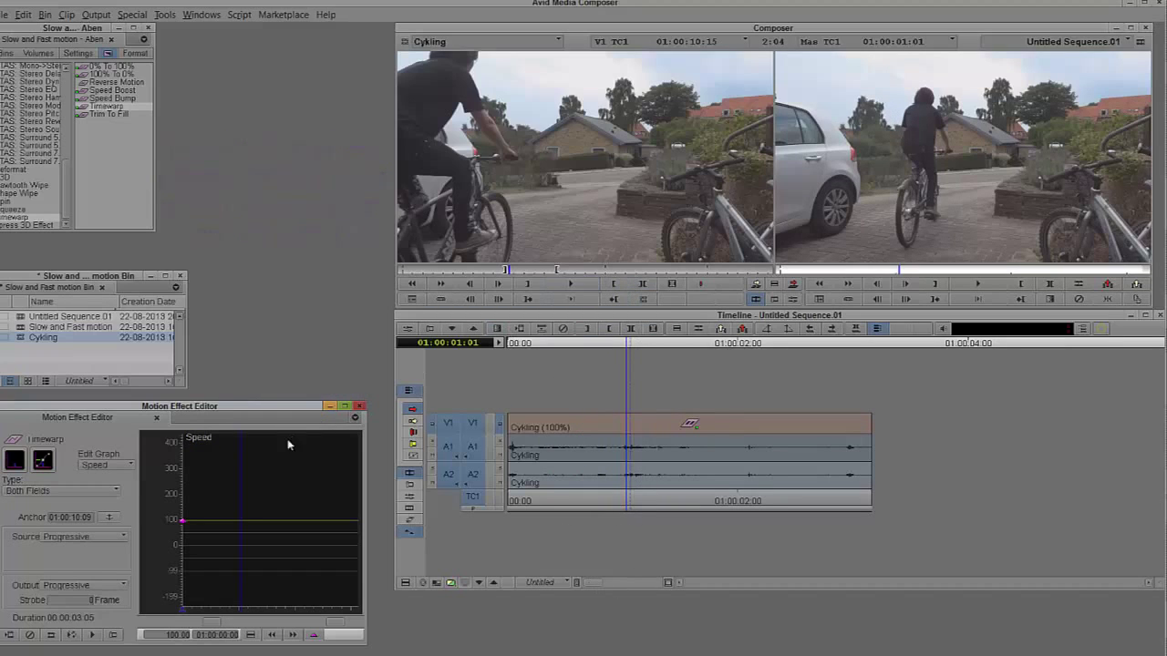
- Add a speed keyframe at 01:00:00:16 in the Timewarp graph and raise it to about 300%
{"action": "left_click", "coordinate": [239, 488]}
{"action": "left_click_drag", "start_coordinate": [239, 489], "coordinate": [213, 492]}
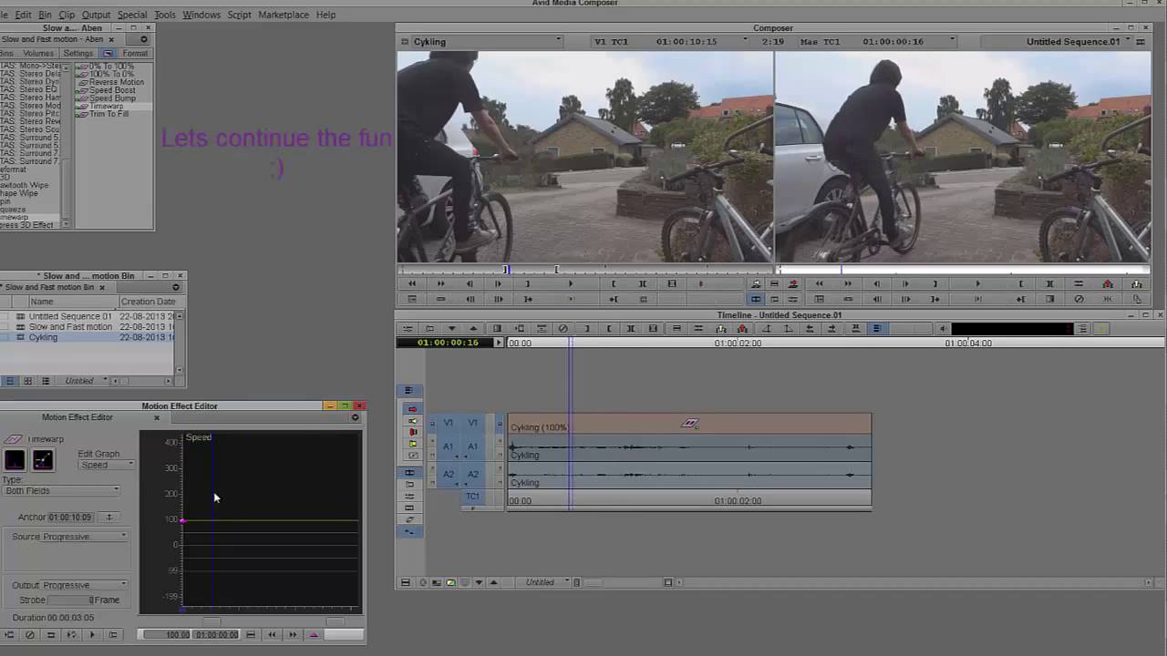
{"action": "left_click", "coordinate": [315, 636]}
{"action": "left_click_drag", "start_coordinate": [213, 521], "coordinate": [206, 471]}
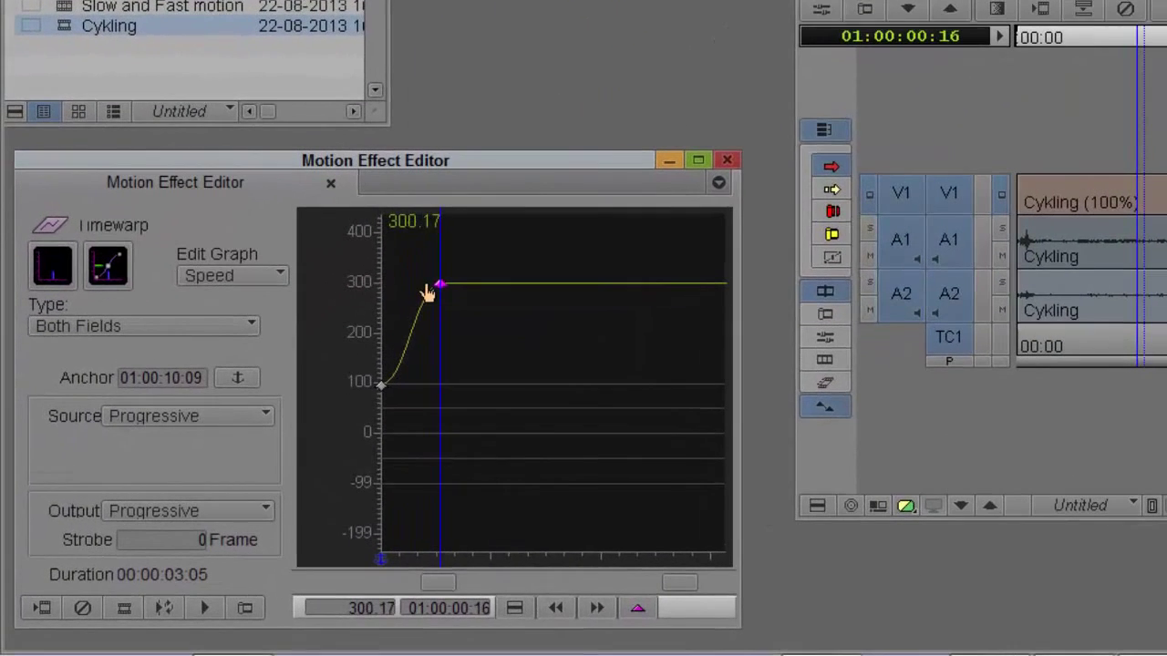
{"action": "left_click_drag", "start_coordinate": [427, 292], "coordinate": [430, 289]}
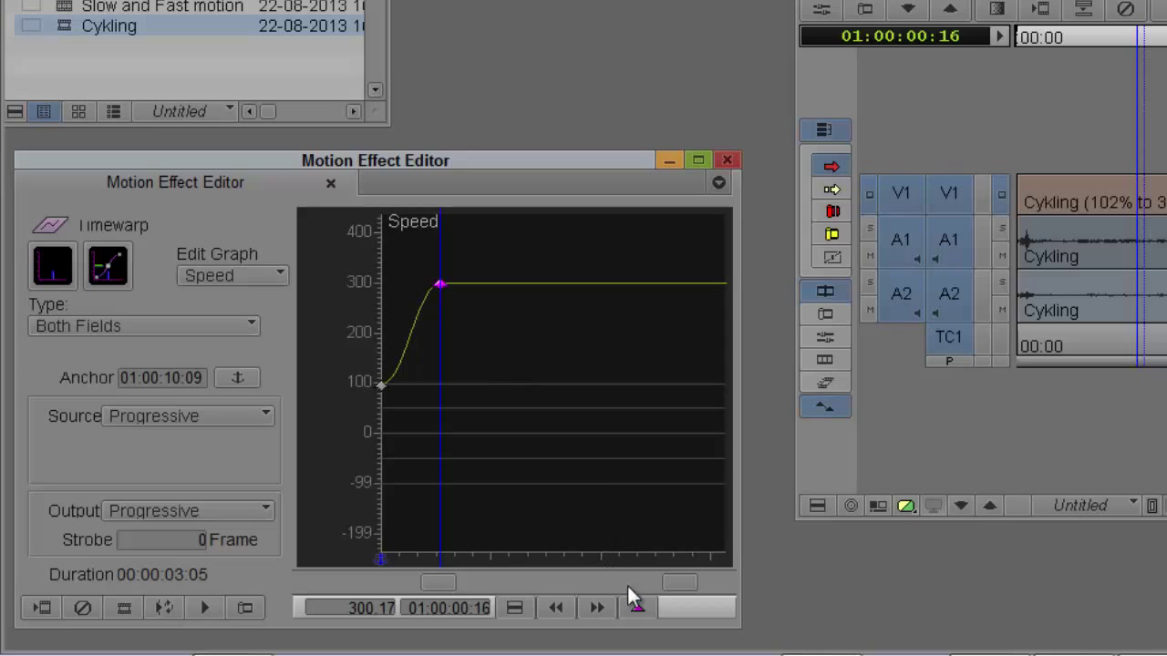
- Add a speed keyframe at 01:00:01:02 in the Timewarp graph and lower it to -100%
{"action": "left_click", "coordinate": [473, 504]}
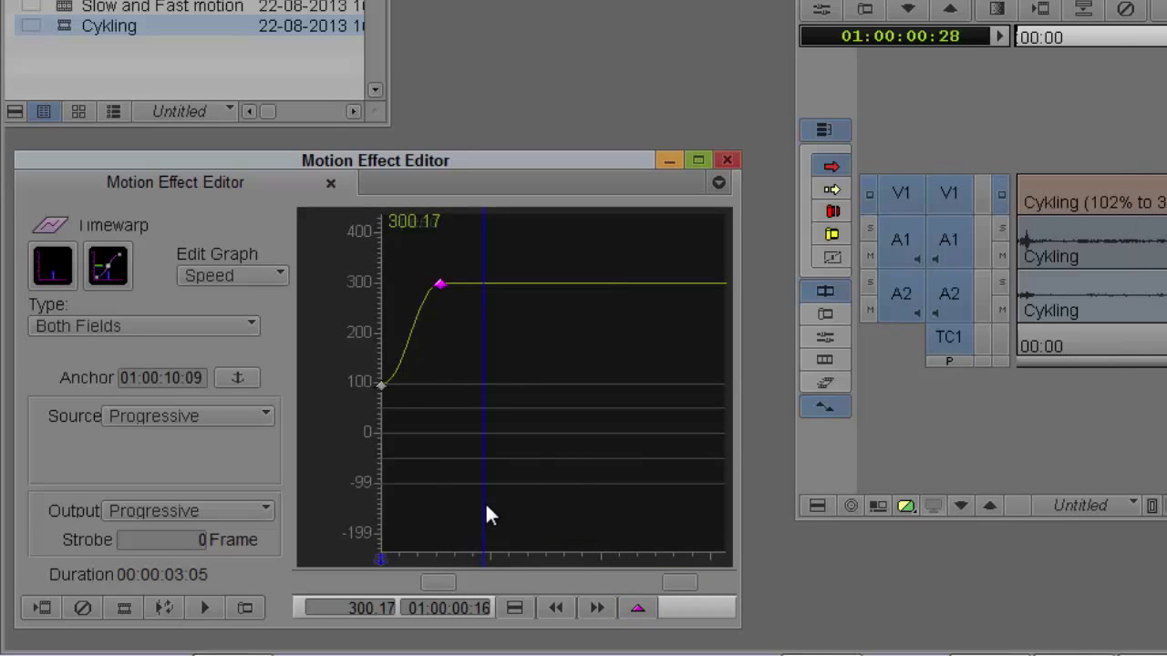
{"action": "left_click_drag", "start_coordinate": [486, 507], "coordinate": [493, 507]}
{"action": "left_click", "coordinate": [637, 607]}
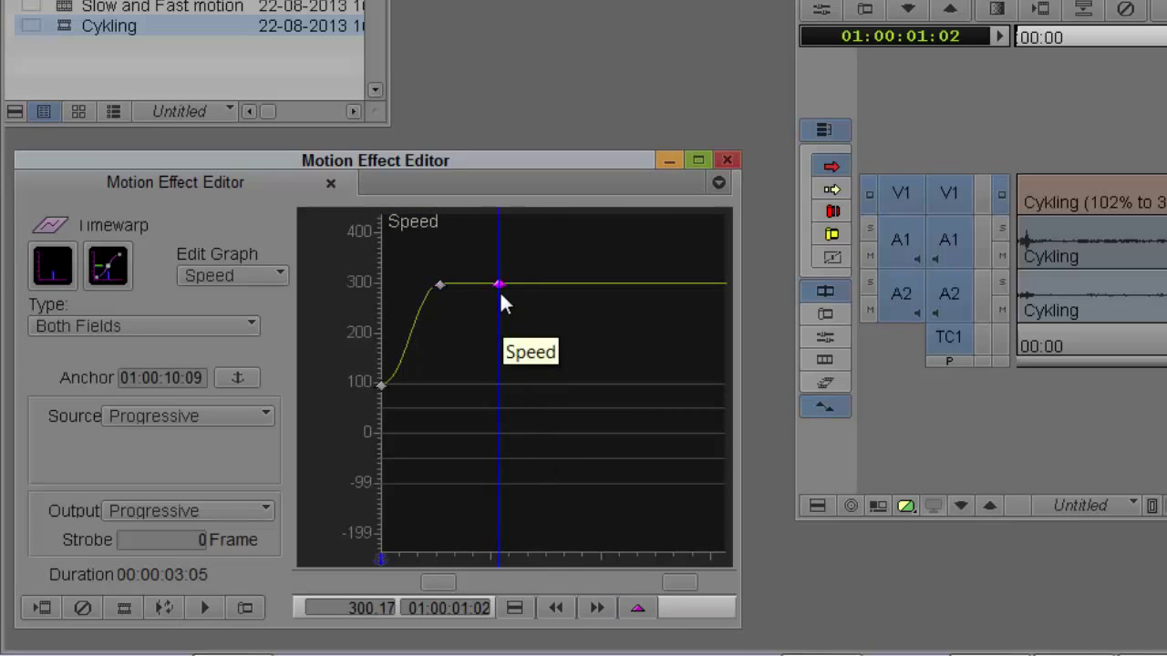
{"action": "left_click_drag", "start_coordinate": [501, 285], "coordinate": [540, 492]}
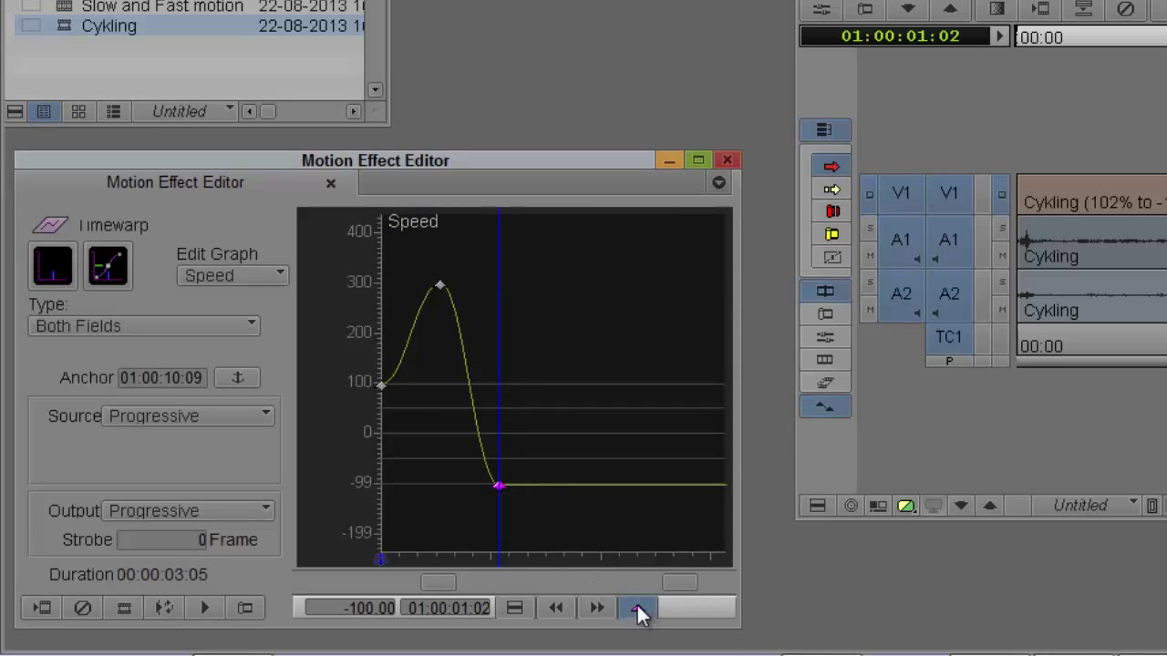
- Add a speed keyframe at 01:00:02:07 in the Timewarp graph and raise it to 100%
{"action": "left_click", "coordinate": [505, 522]}
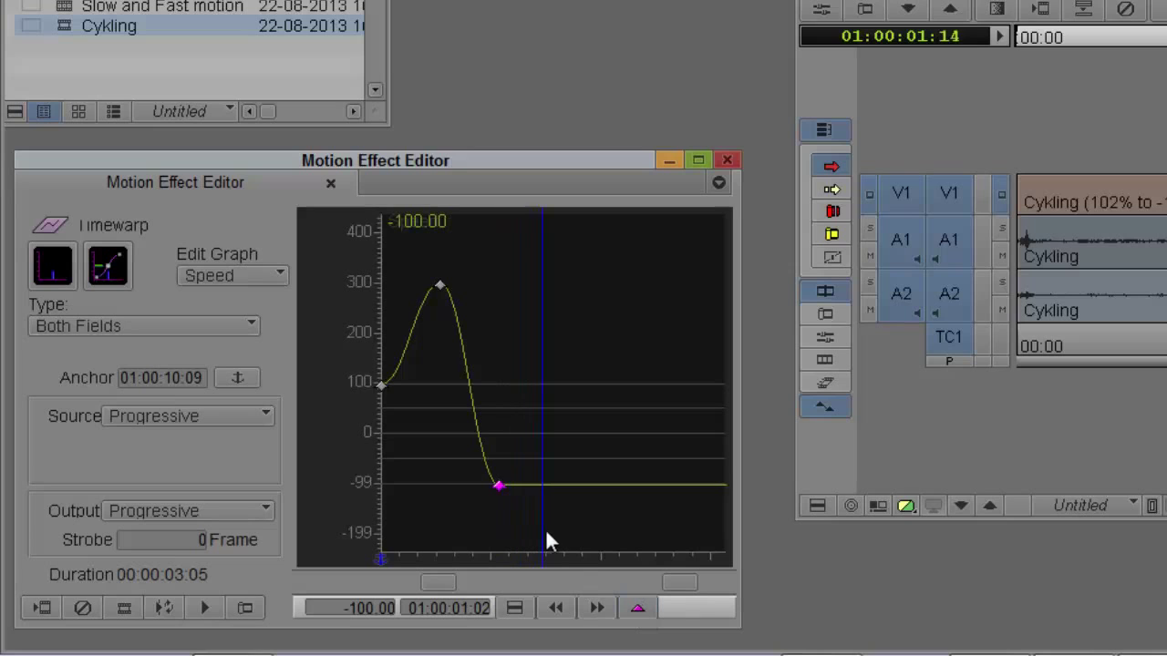
{"action": "left_click_drag", "start_coordinate": [546, 533], "coordinate": [594, 525]}
{"action": "left_click", "coordinate": [638, 609]}
{"action": "left_click_drag", "start_coordinate": [629, 485], "coordinate": [625, 394]}
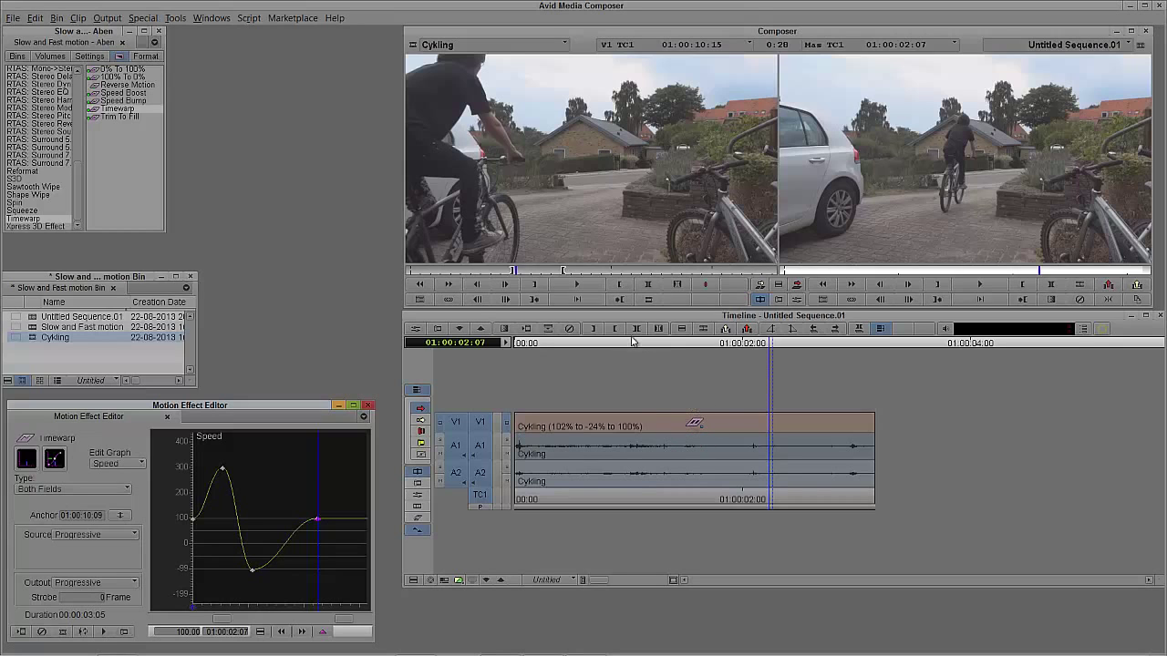
- Return to the start of the sequence, render the keyframed Timewarp effect on the Cykling clip, and play the result
{"action": "left_click_drag", "start_coordinate": [638, 343], "coordinate": [507, 371]}
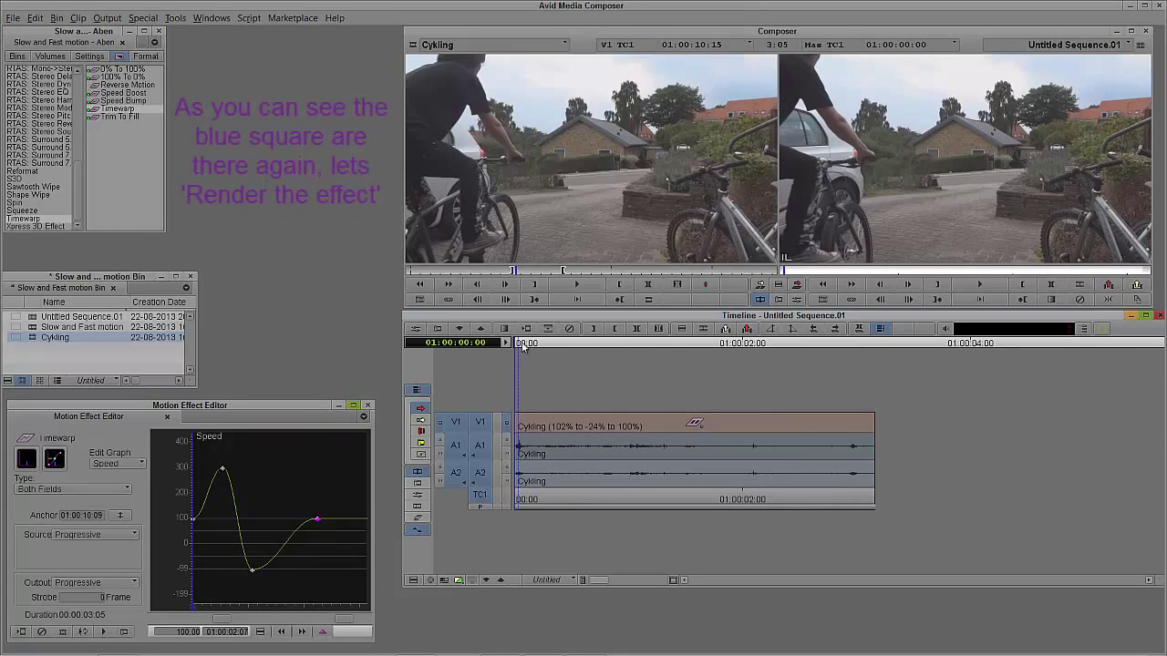
{"action": "left_click", "coordinate": [526, 329]}
{"action": "left_click", "coordinate": [583, 351]}
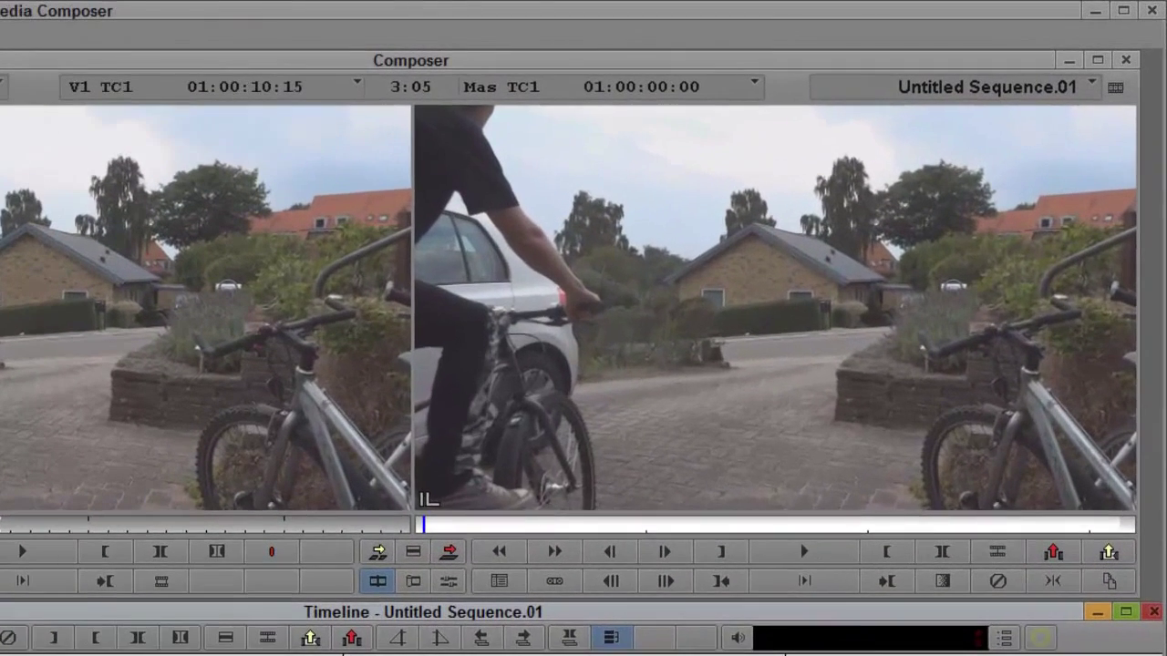
{"action": "key", "text": "space"}
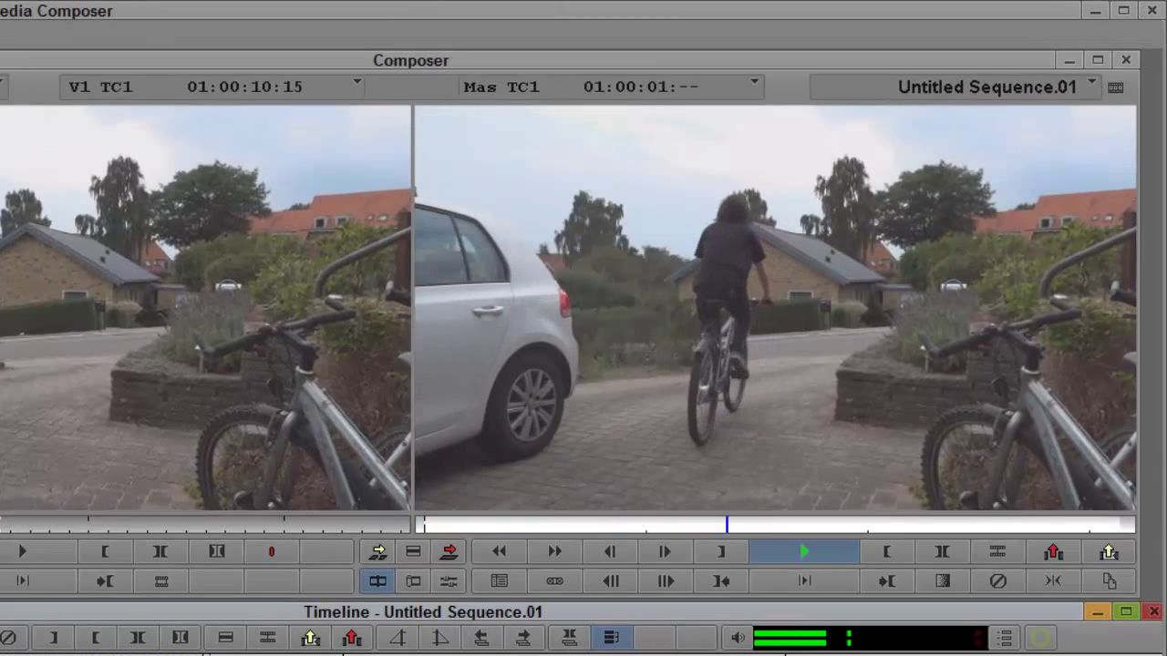